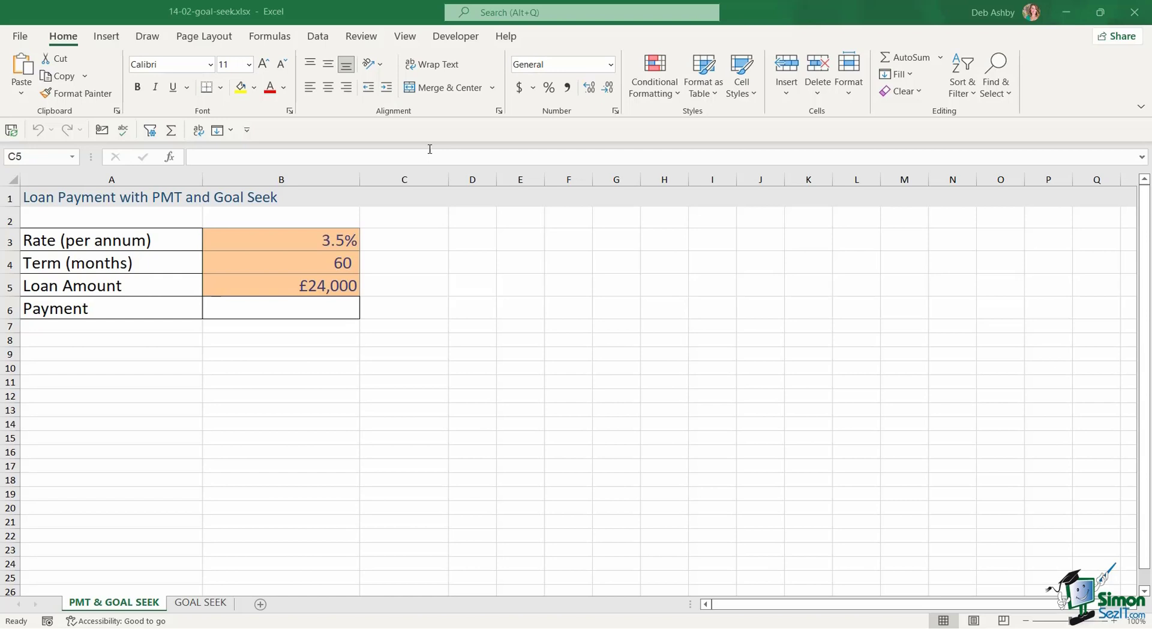
- Switch to the Data ribbon to reach the what-if analysis tools for the loan sheet
left_click(318, 37)
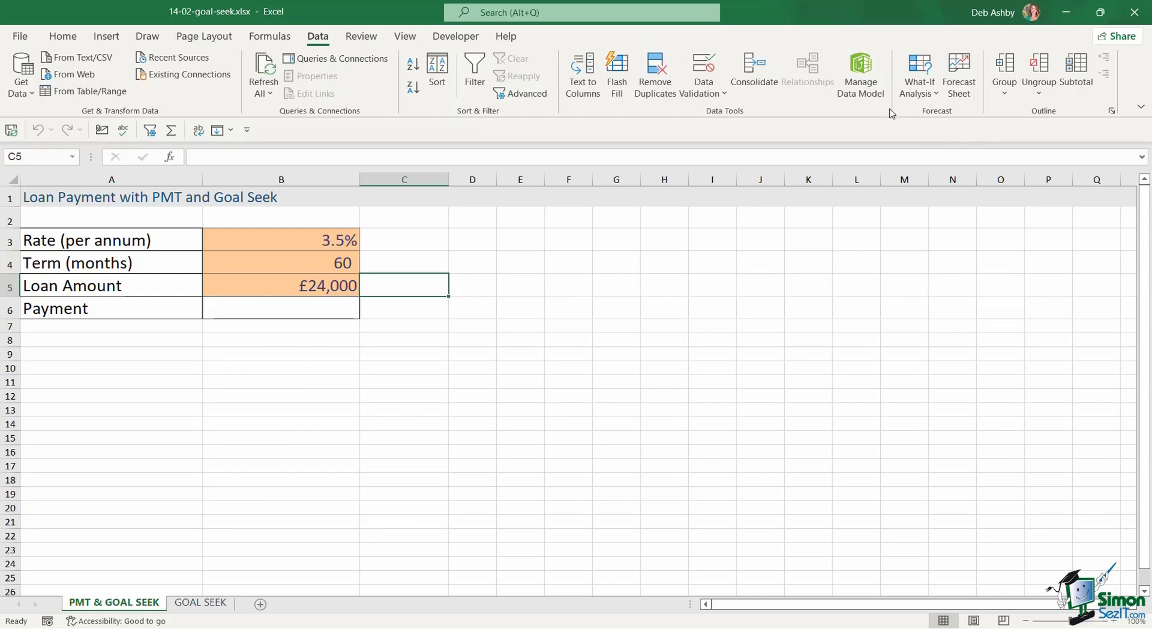
left_click(932, 95)
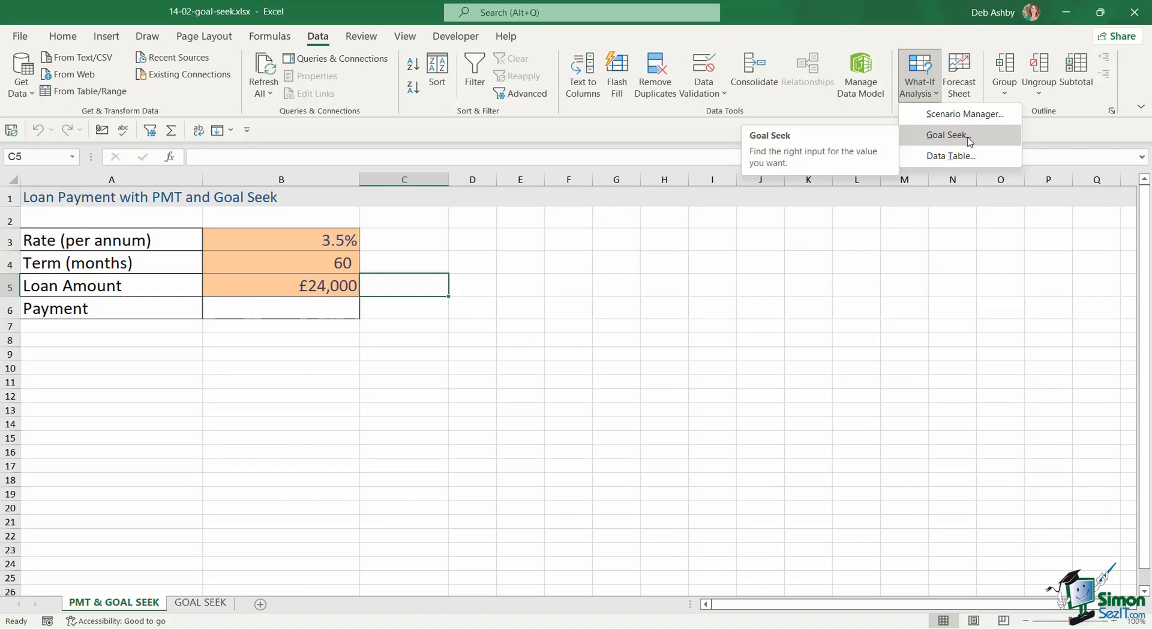
left_click(568, 277)
left_click(619, 305)
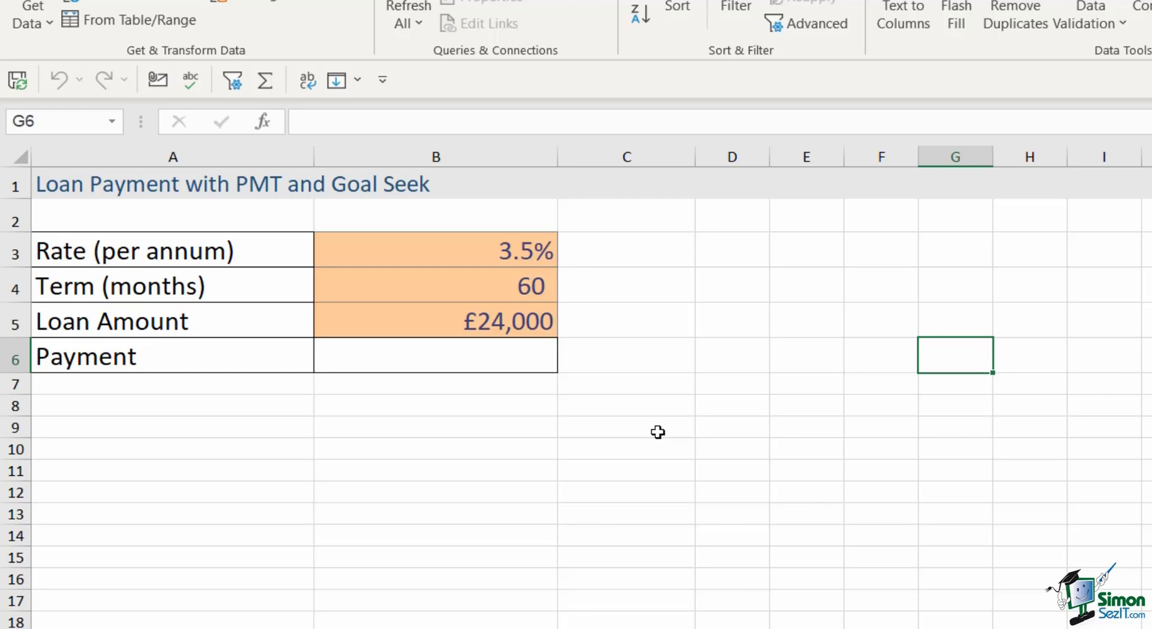
left_click(494, 360)
left_click(519, 329)
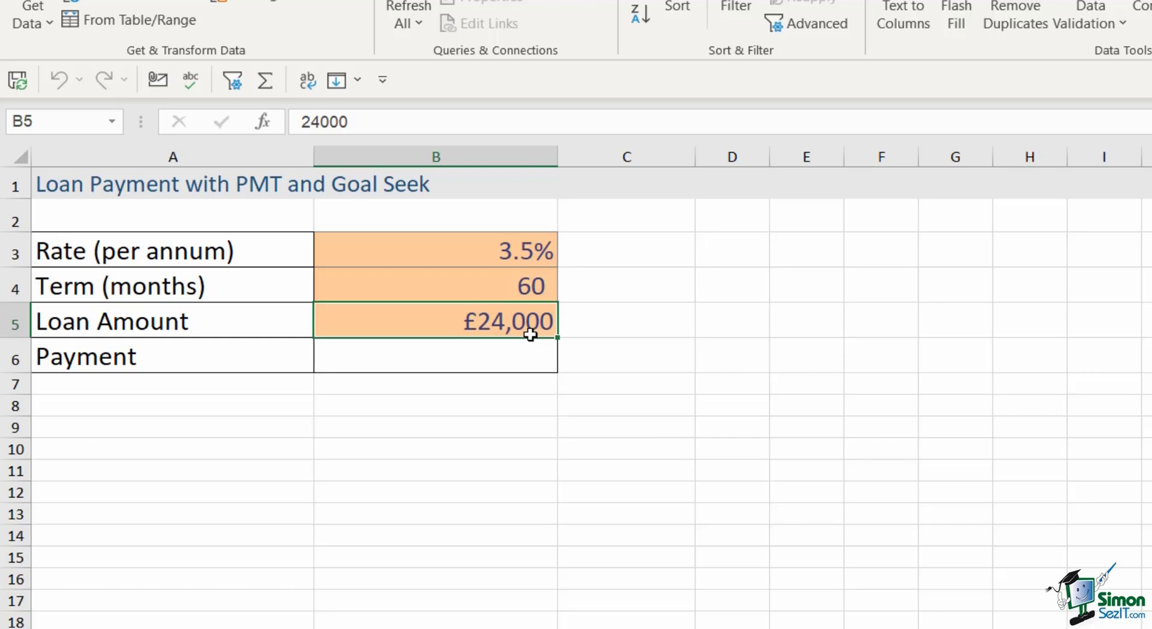
left_click(525, 281)
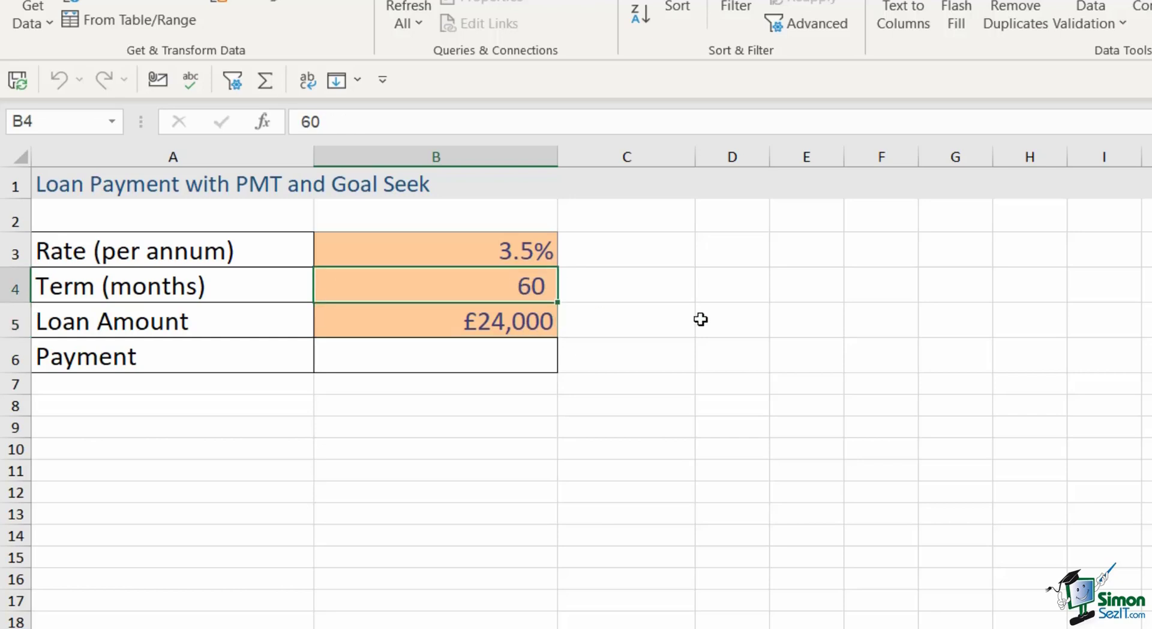
left_click(492, 243)
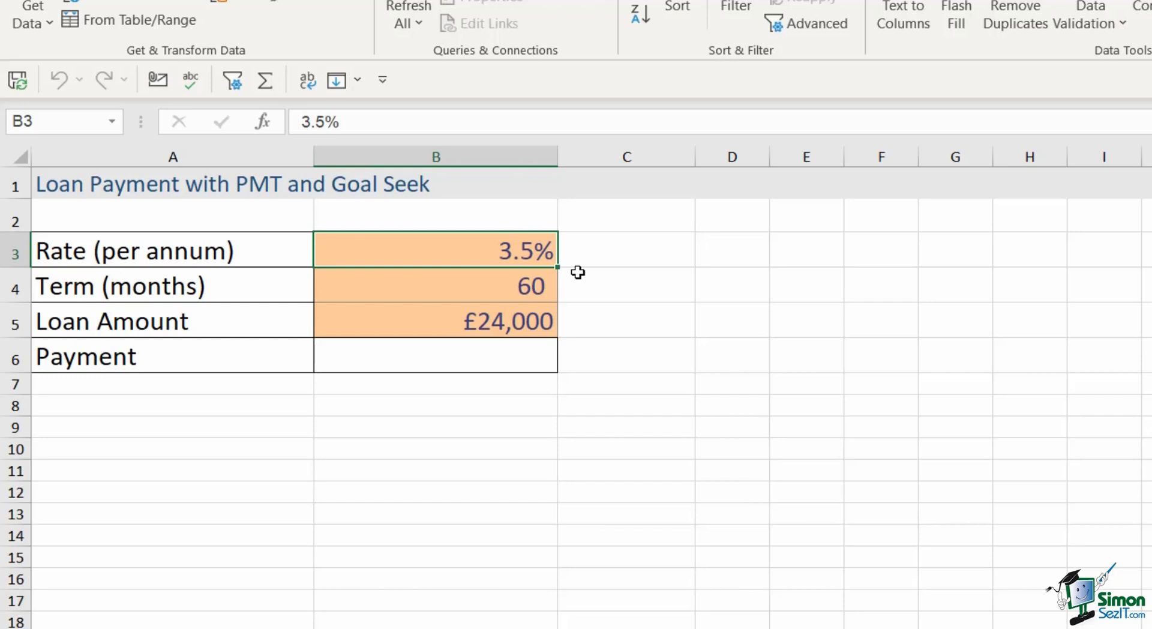
left_click(449, 359)
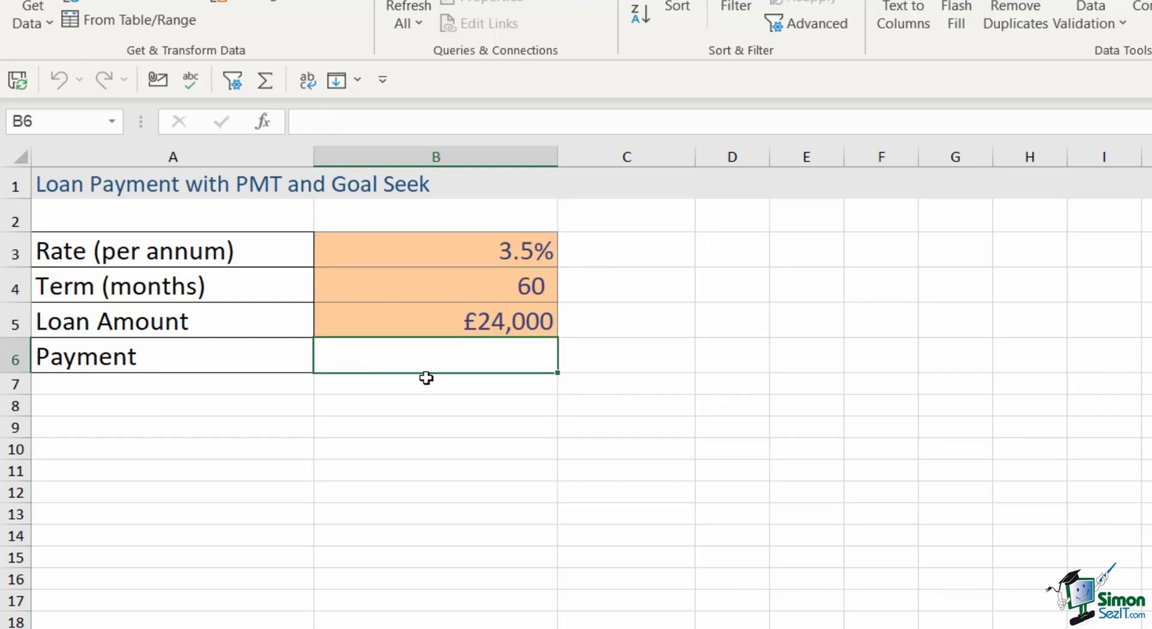
left_click_drag(465, 249, 470, 319)
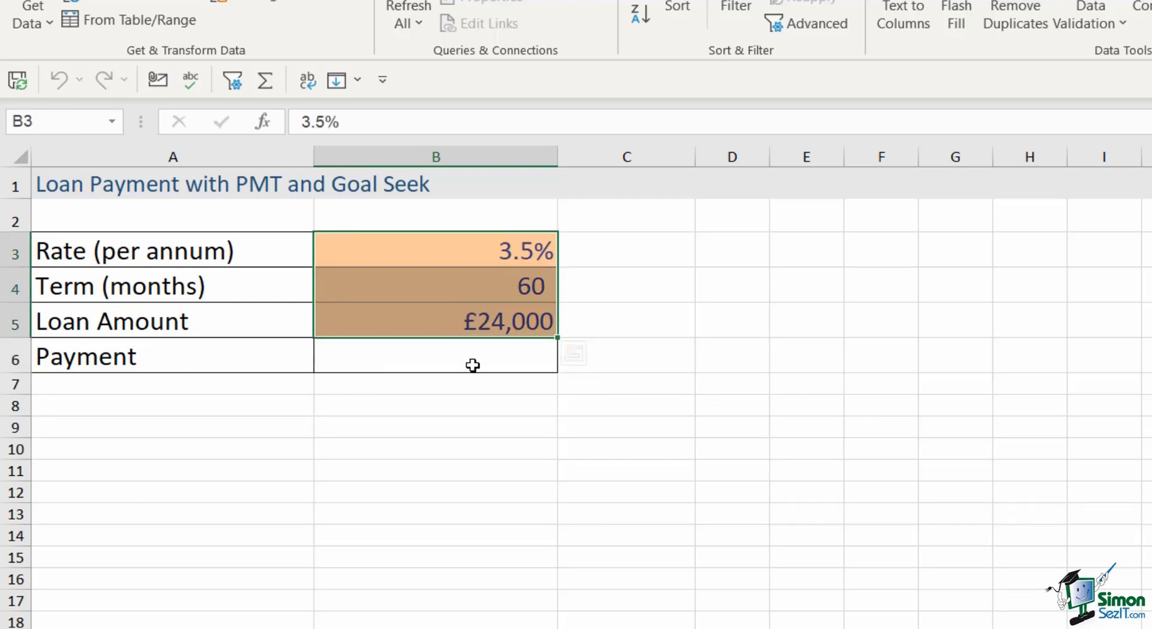
left_click(429, 362)
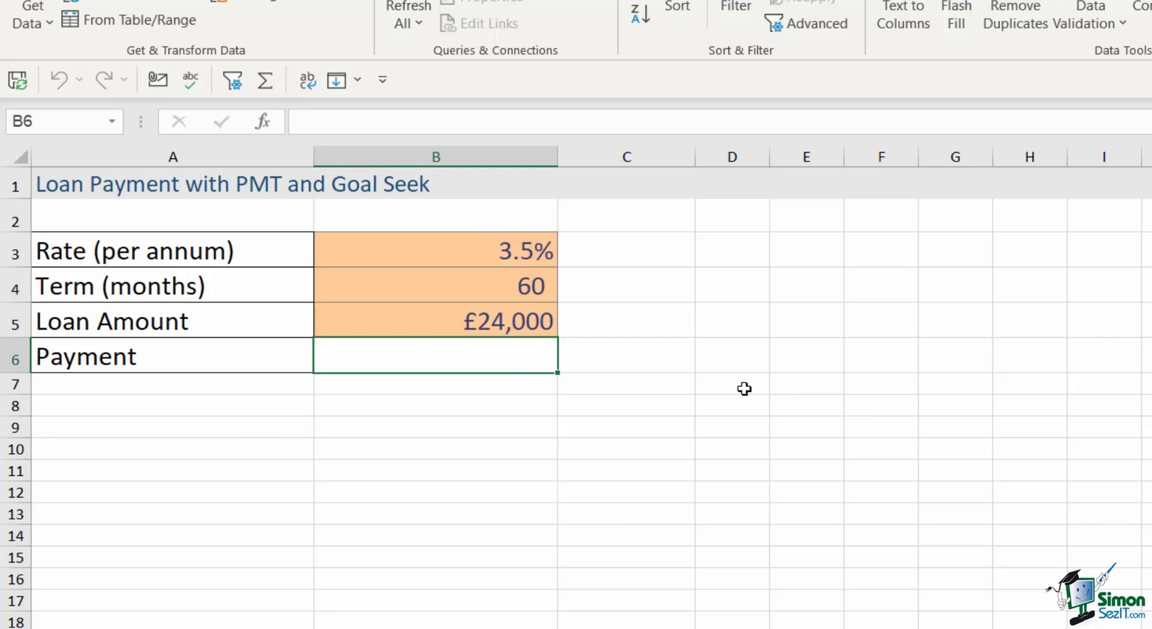
- Build the formula =PMT(B3/12, B4, B5 in B6 from rate, term and loan amount
type("=PM")
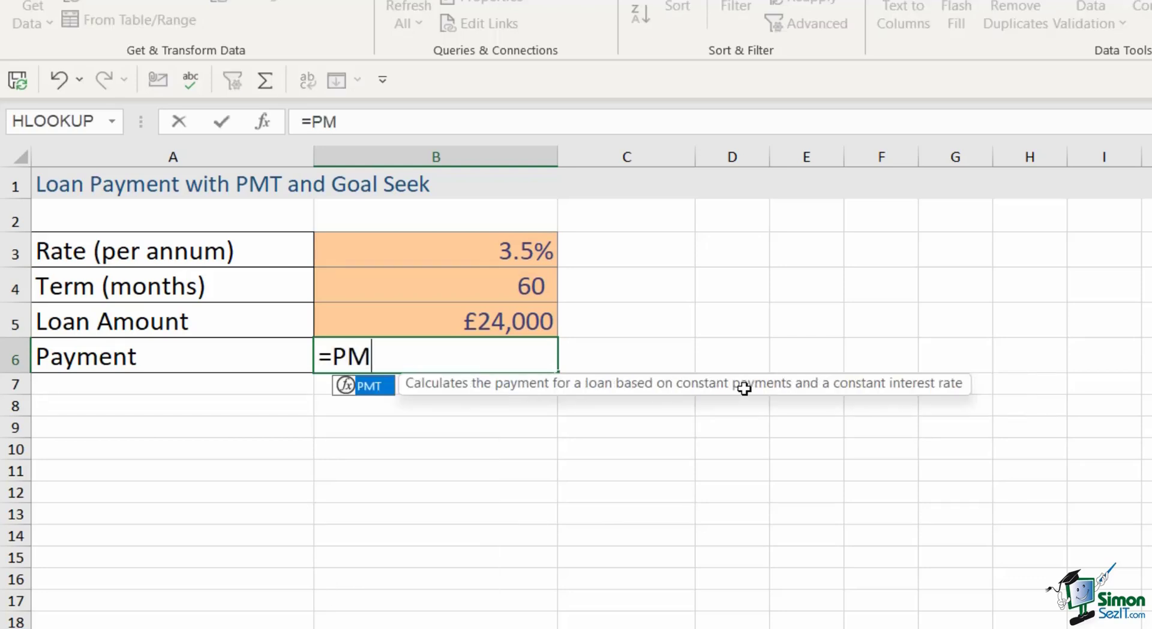
type("T(")
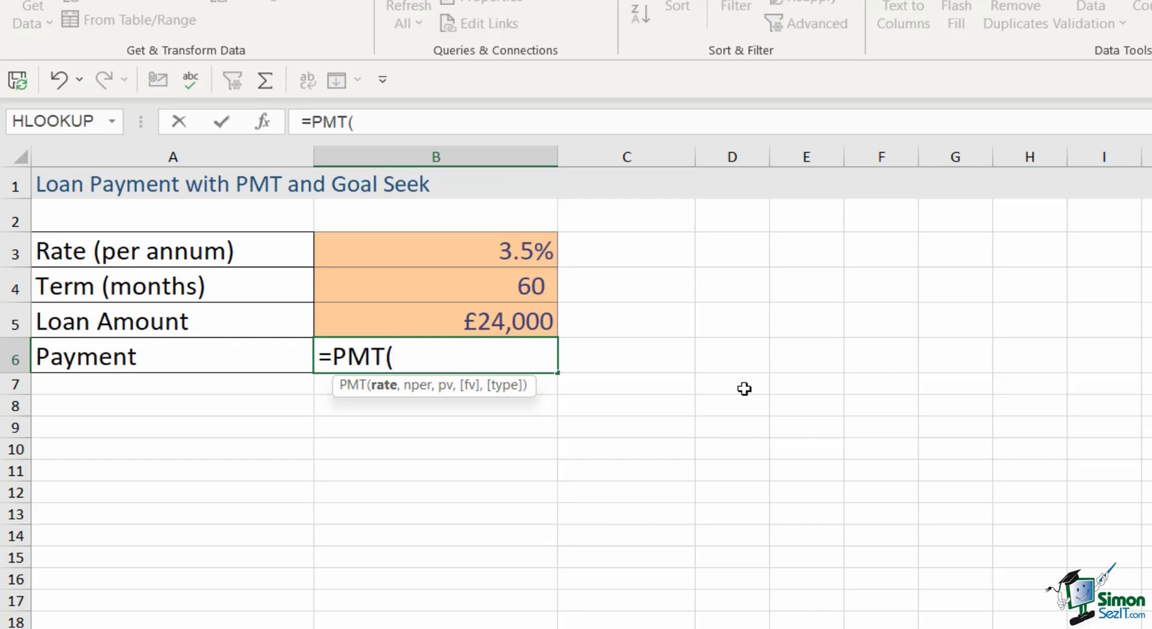
left_click(512, 251)
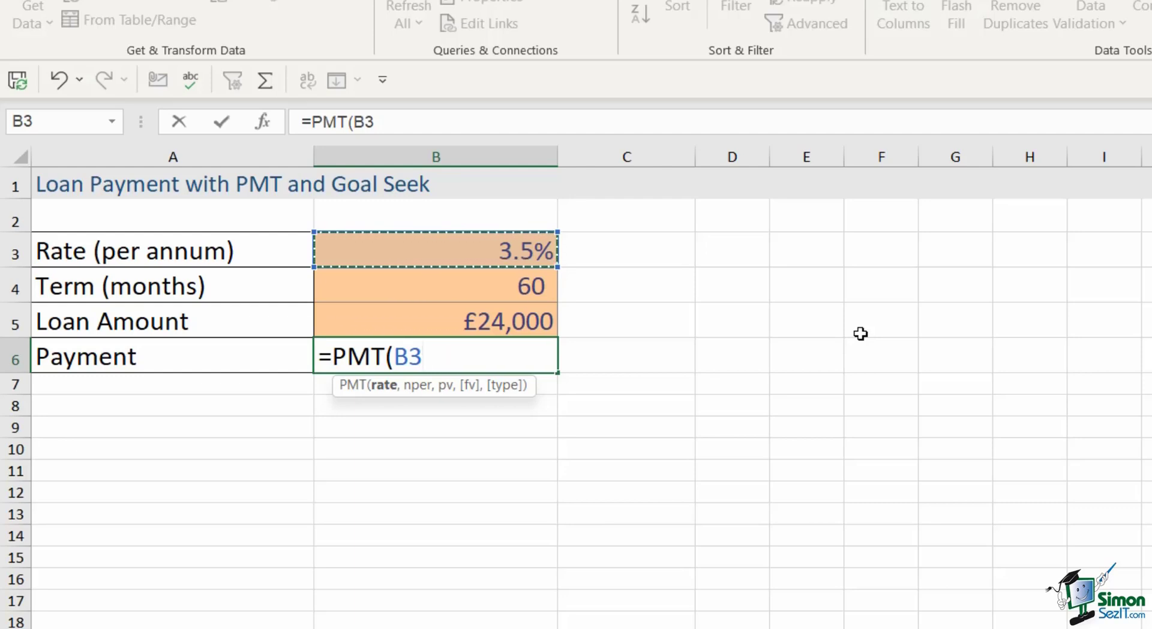
type("/12")
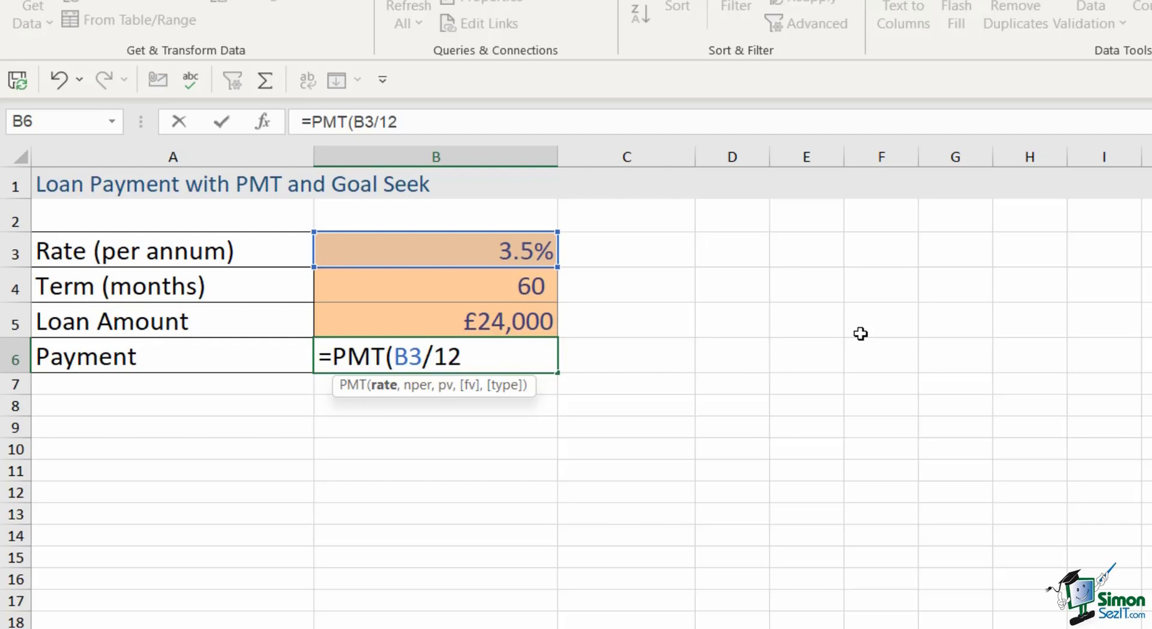
type(",")
left_click(504, 290)
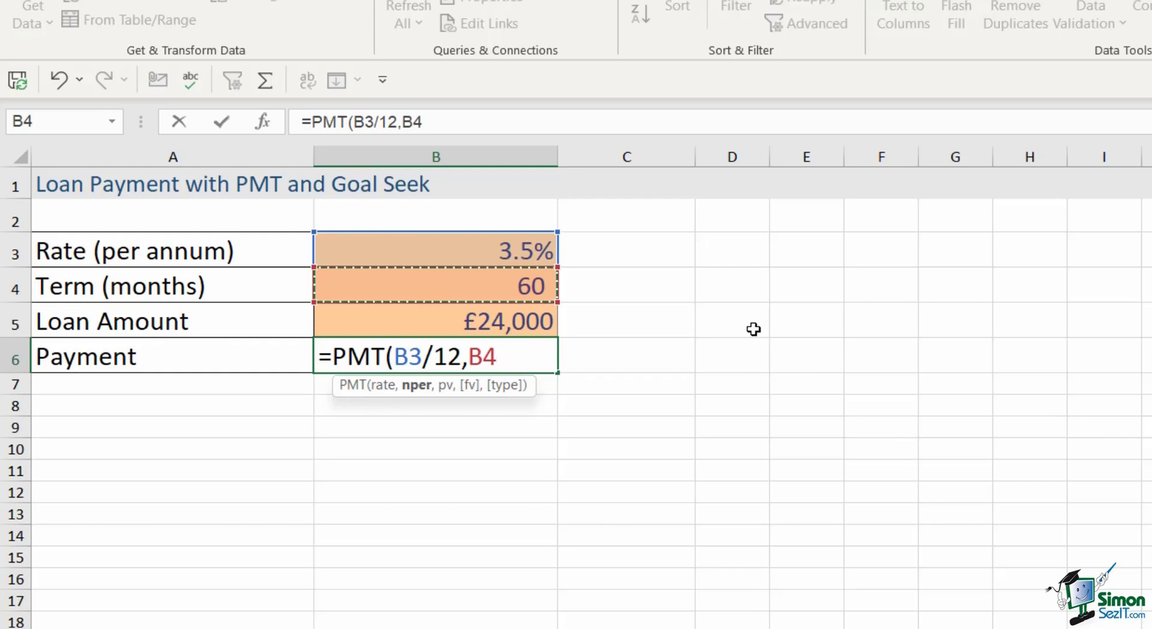
type(",")
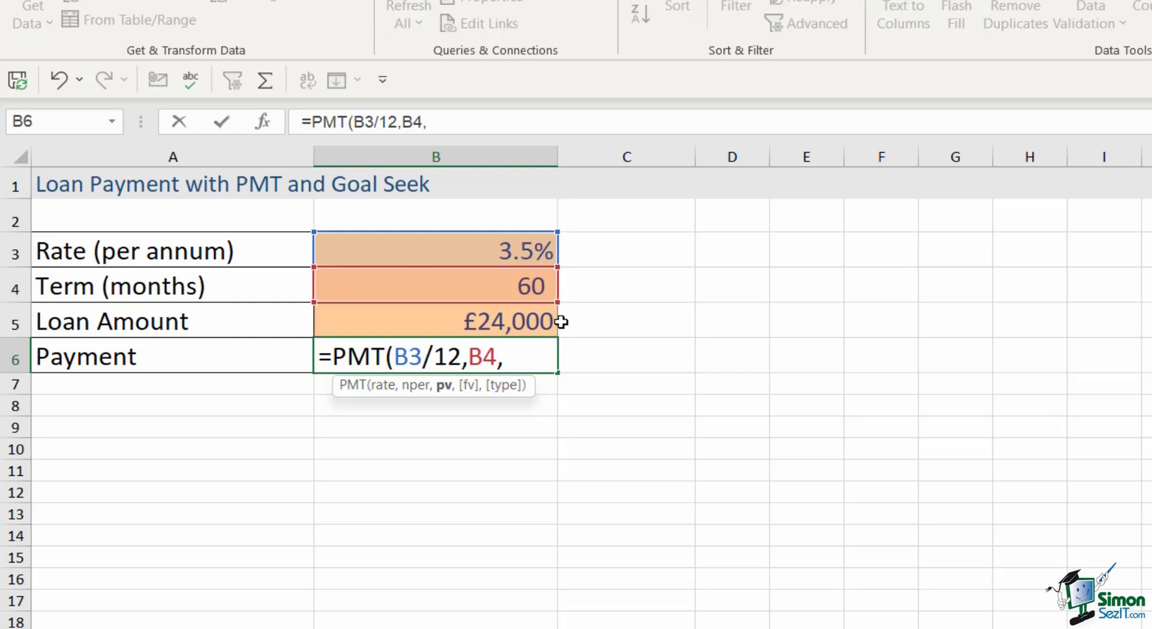
left_click(519, 323)
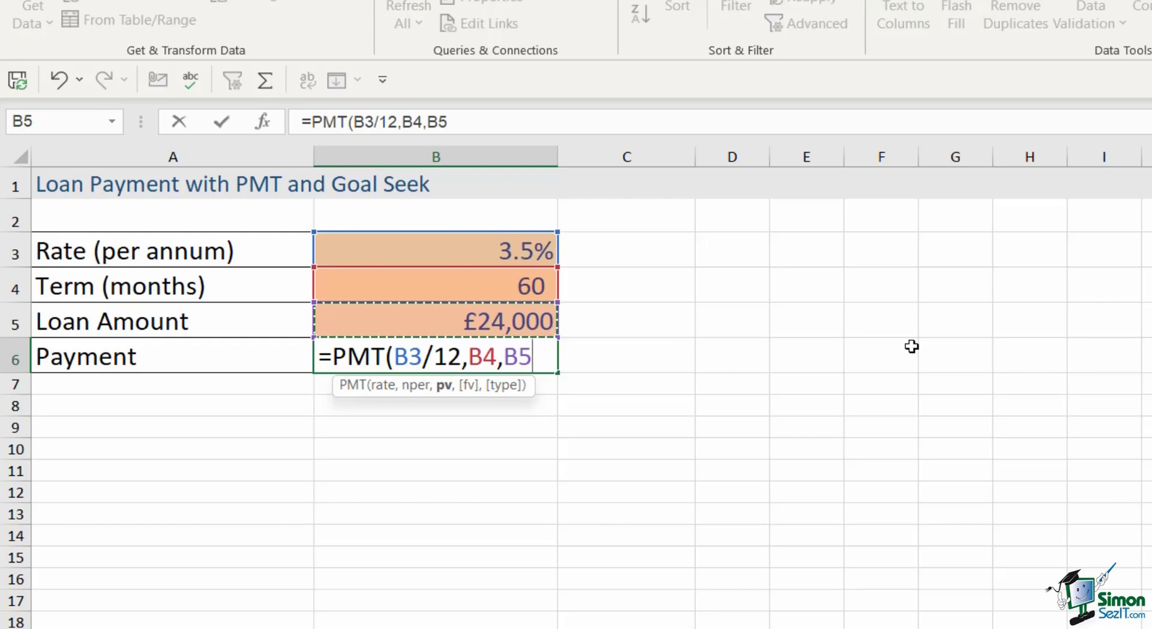
- Close the PMT bracket, then change B5 to -B5 so B6 shows £436.60
type(")")
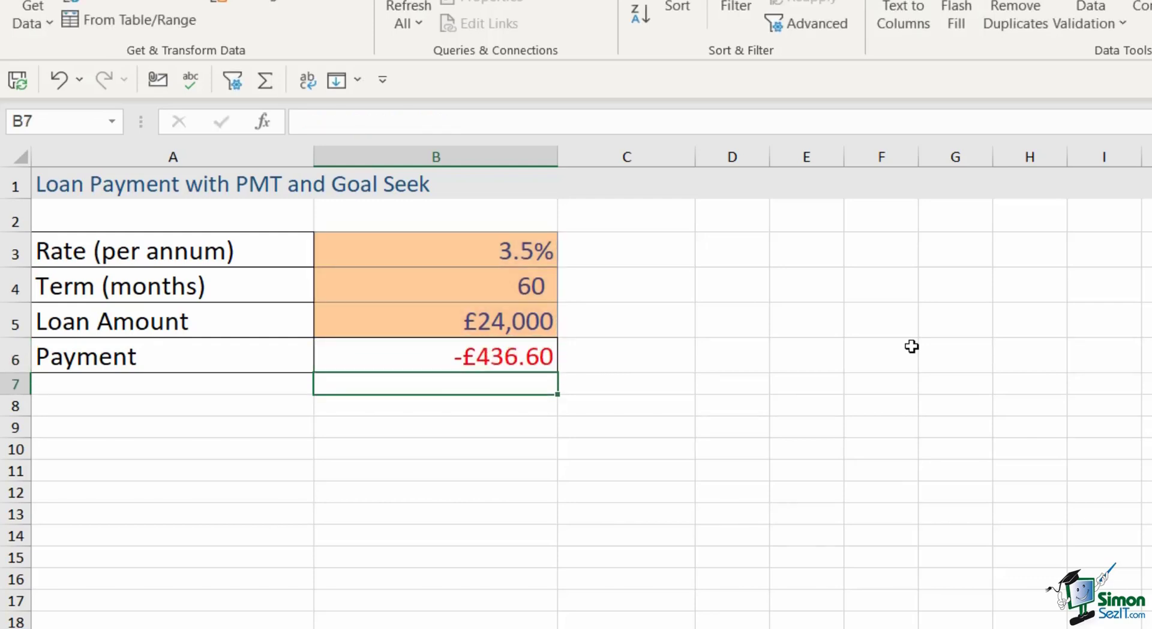
left_click(522, 367)
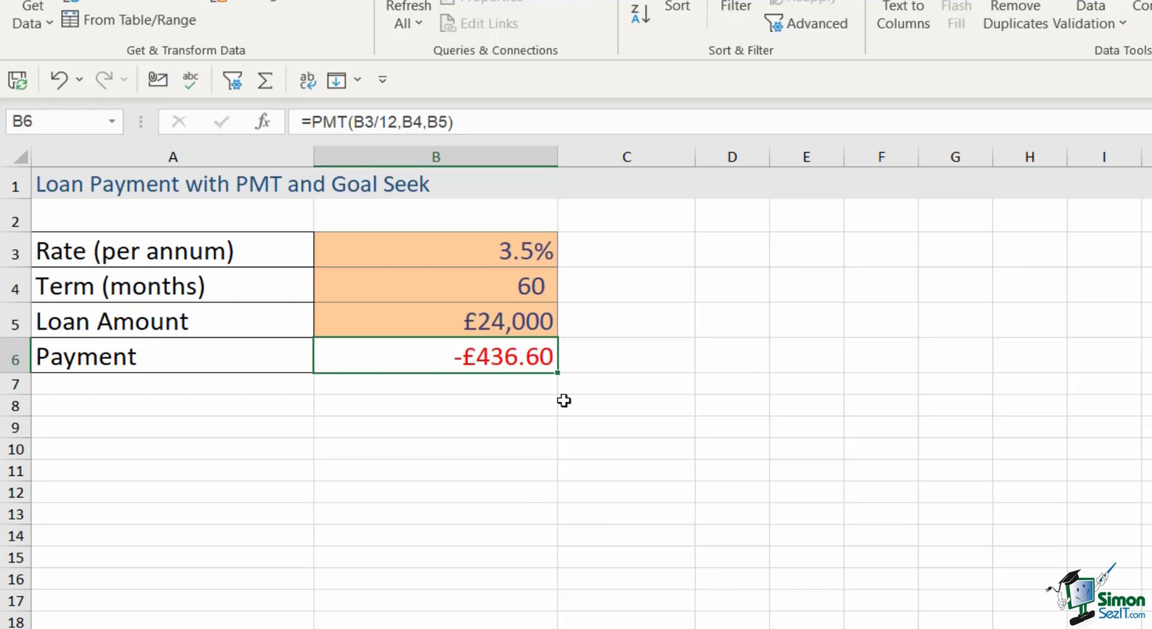
double_click(504, 363)
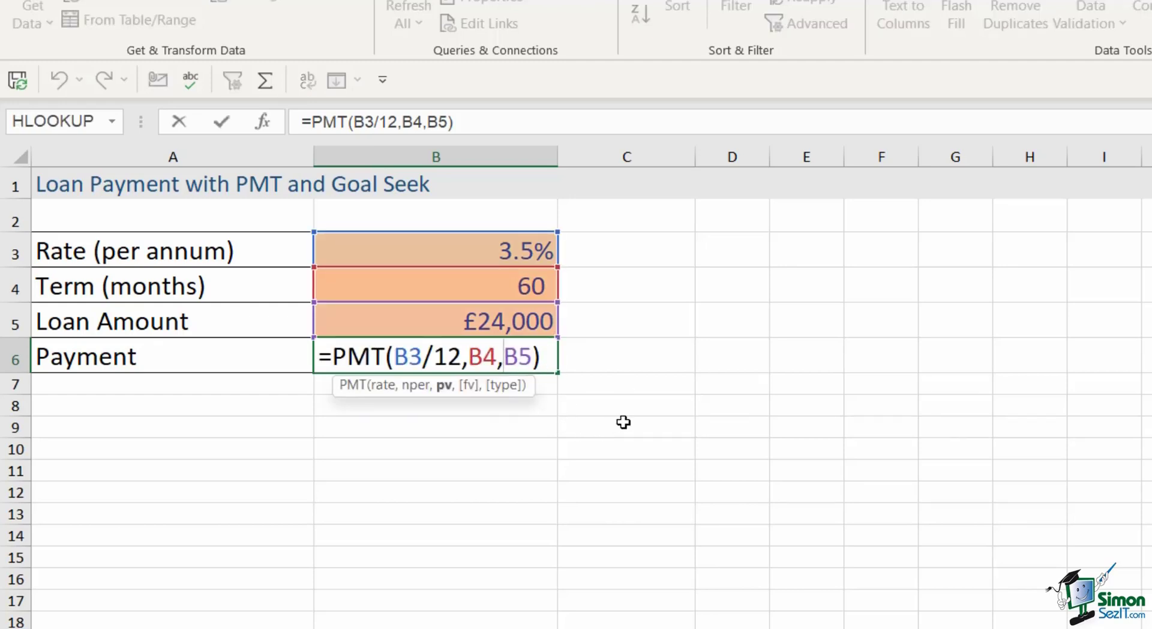
type("-")
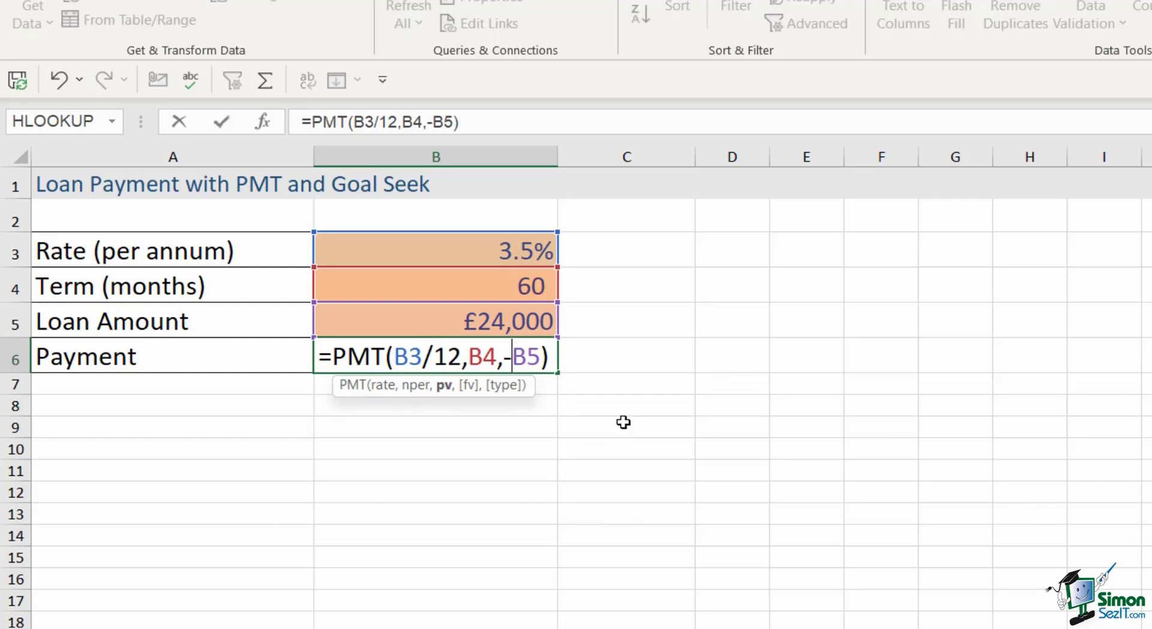
key("Return")
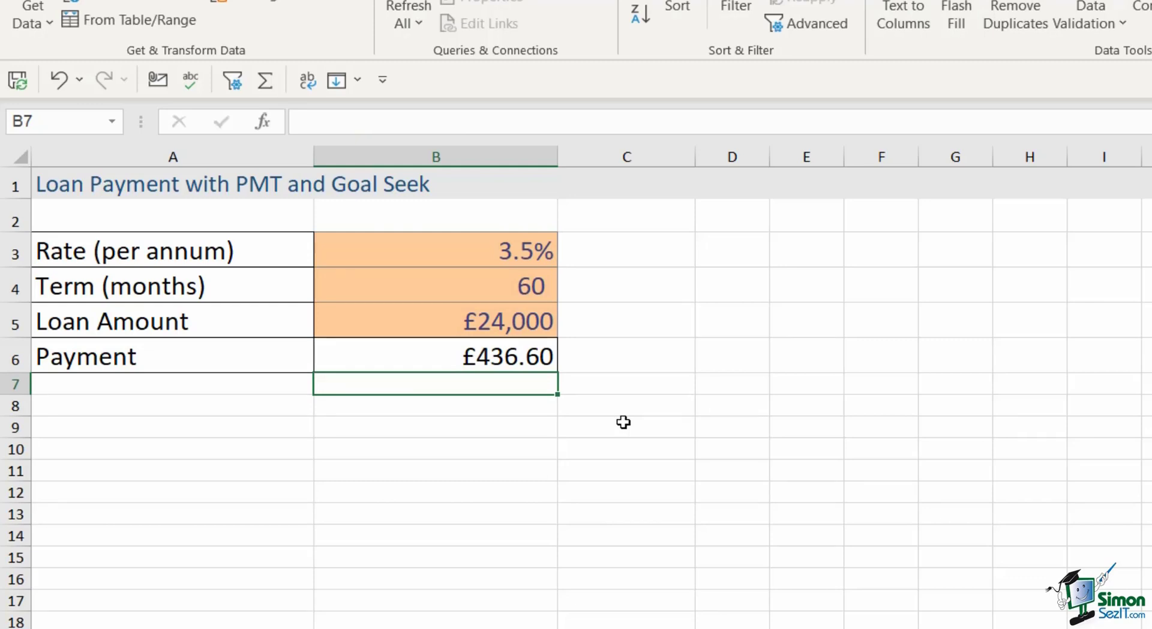
key("Up")
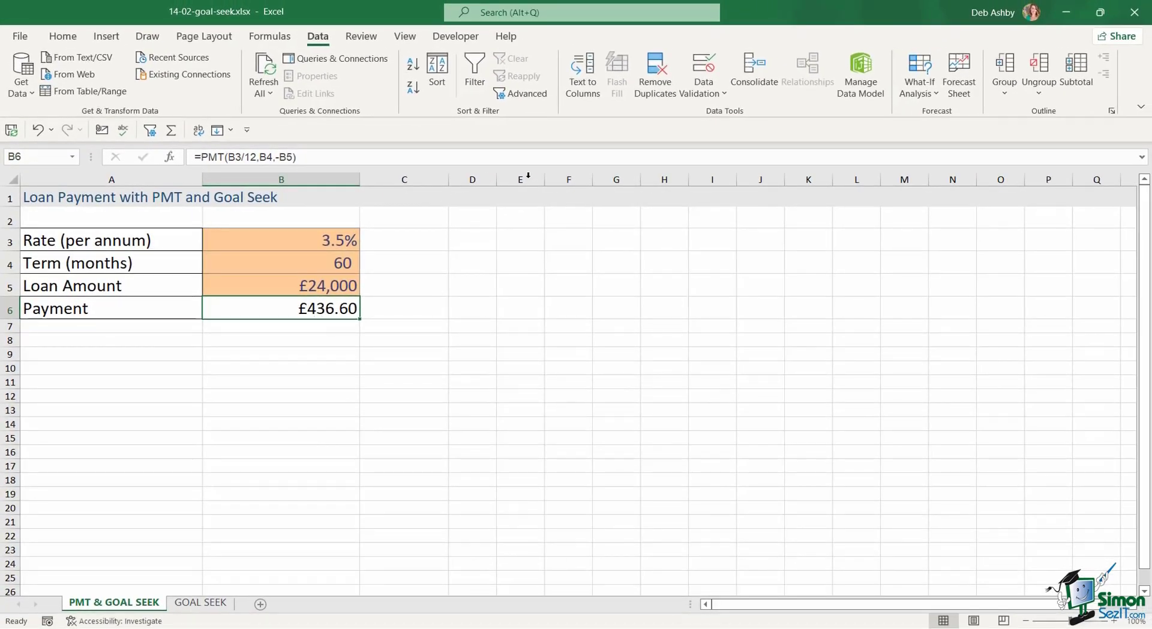
- Run Goal Seek with set cell B6, target value 500, changing cell B5
left_click(917, 90)
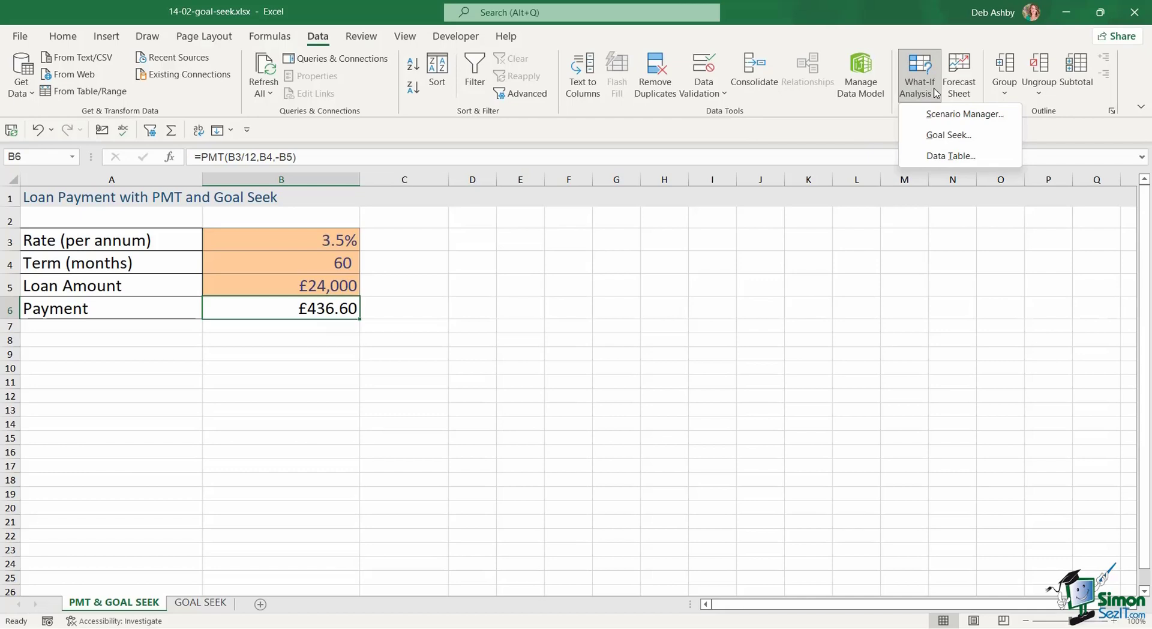
left_click(948, 135)
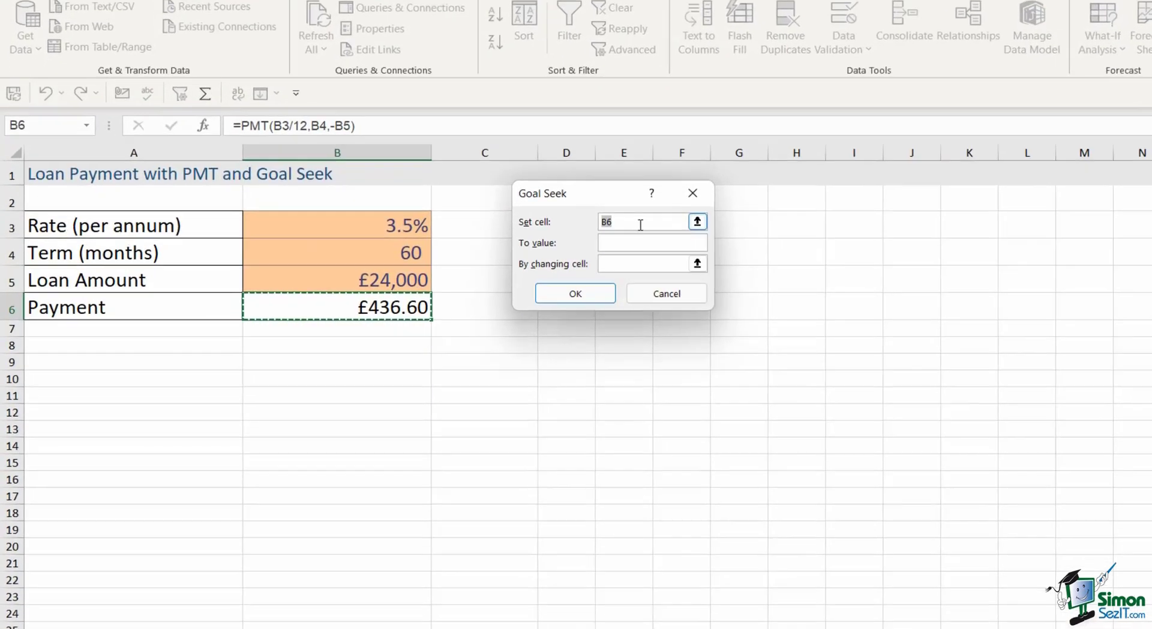
left_click(490, 251)
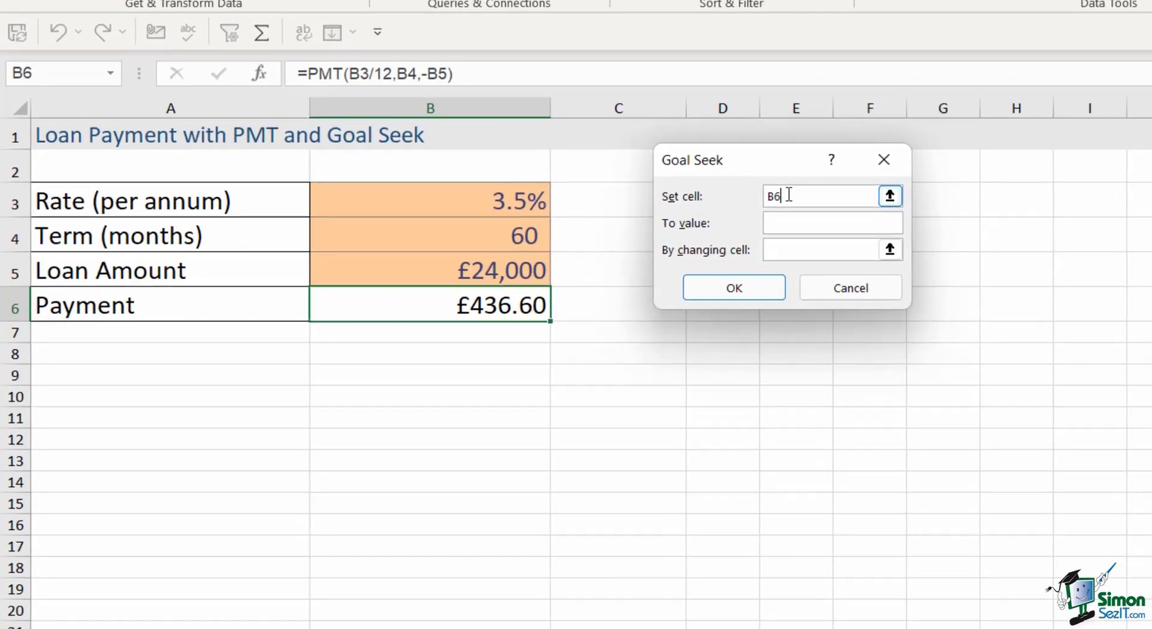
key("BackSpace")
key("BackSpace")
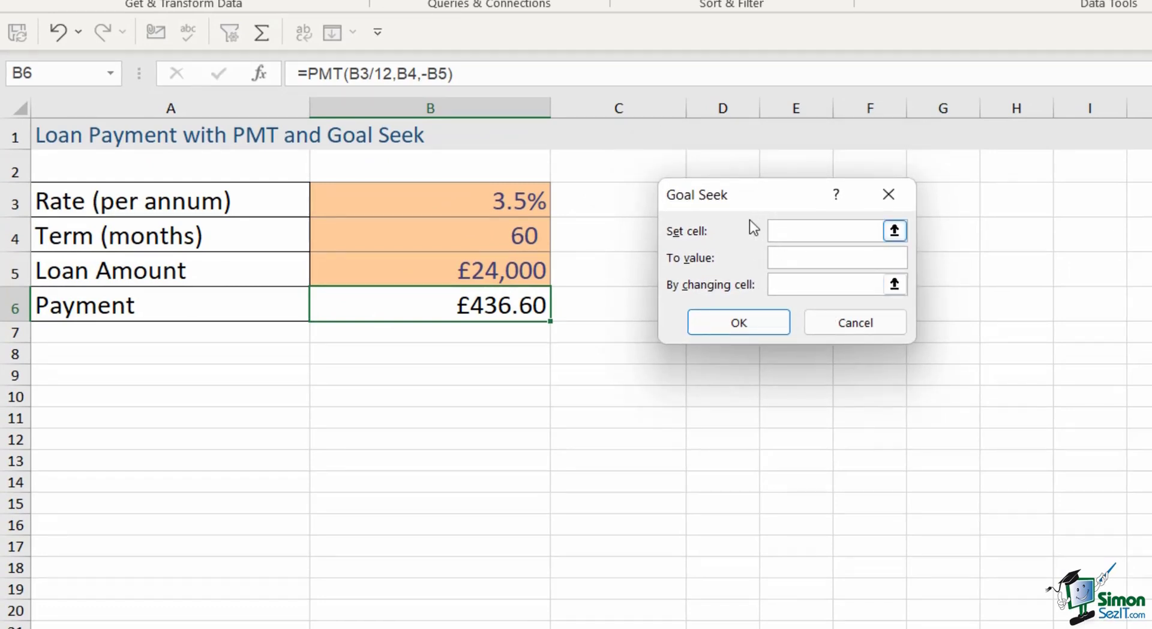
left_click(484, 303)
left_click(776, 257)
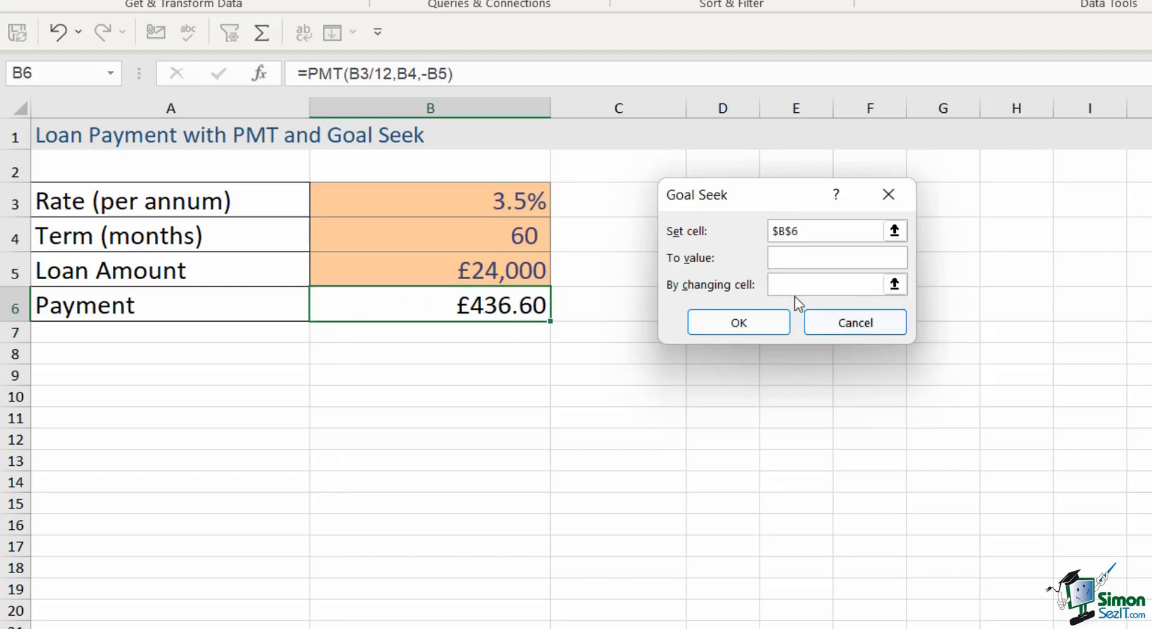
type("500")
left_click(781, 285)
left_click(483, 278)
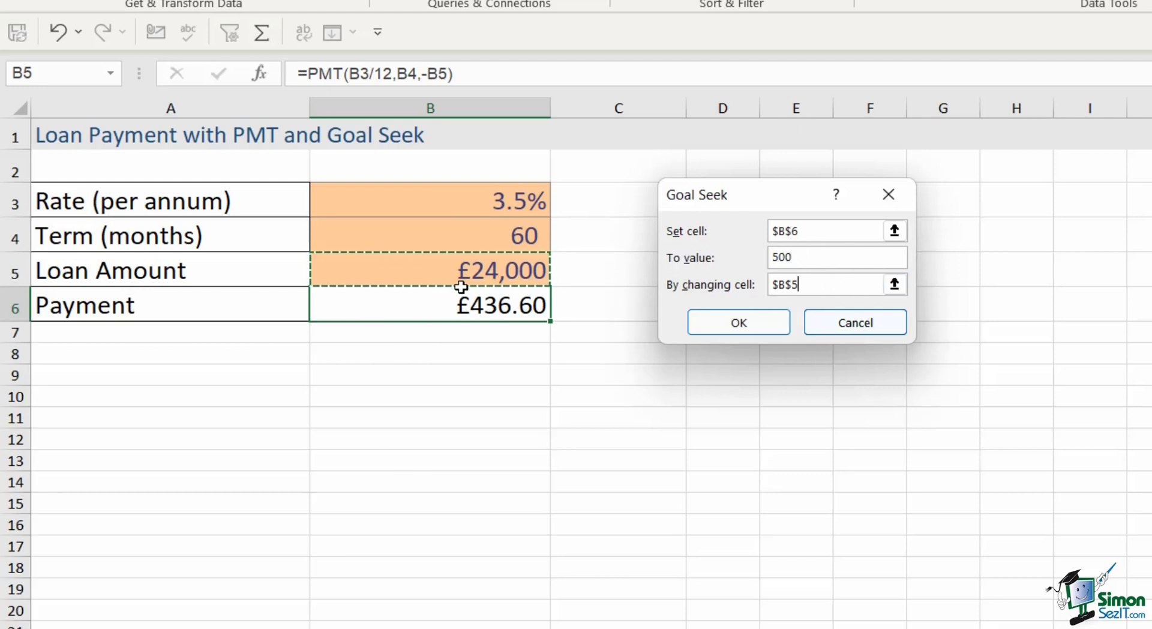
left_click(753, 326)
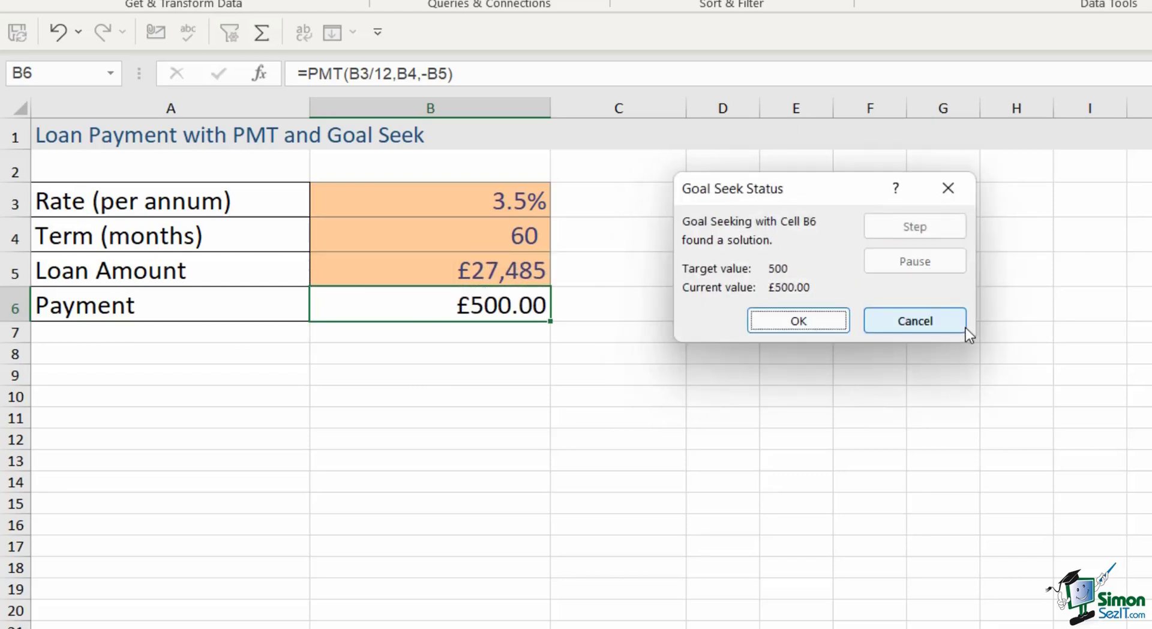
- Accept the Goal Seek result and confirm B5 holds 27484.99, shown as £27,485
left_click(813, 323)
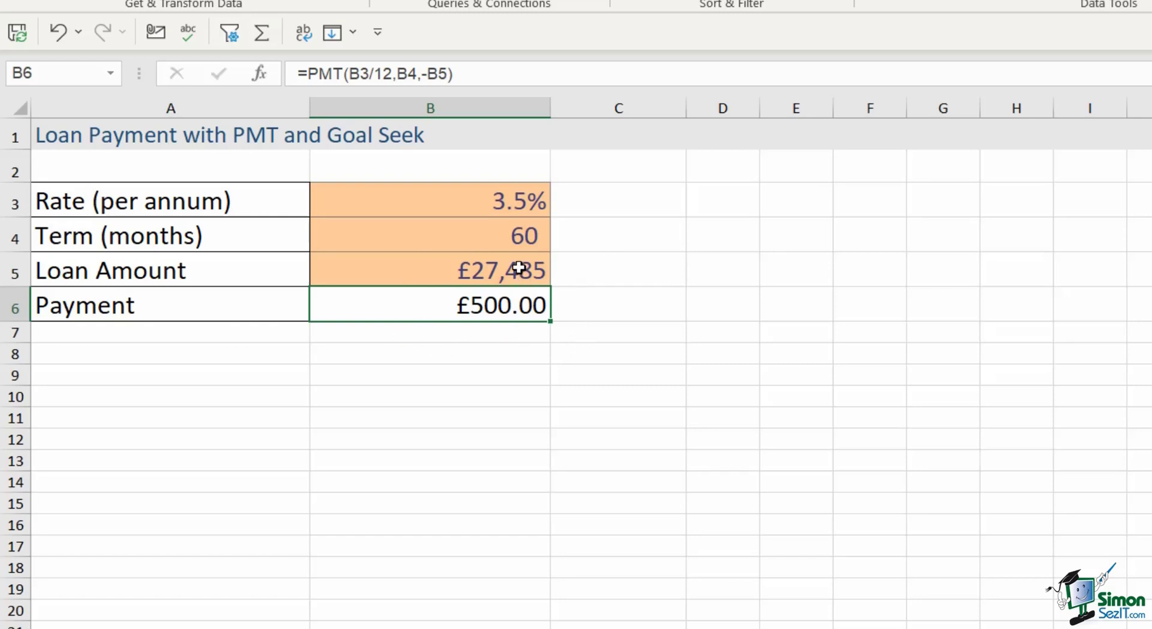
left_click(429, 267)
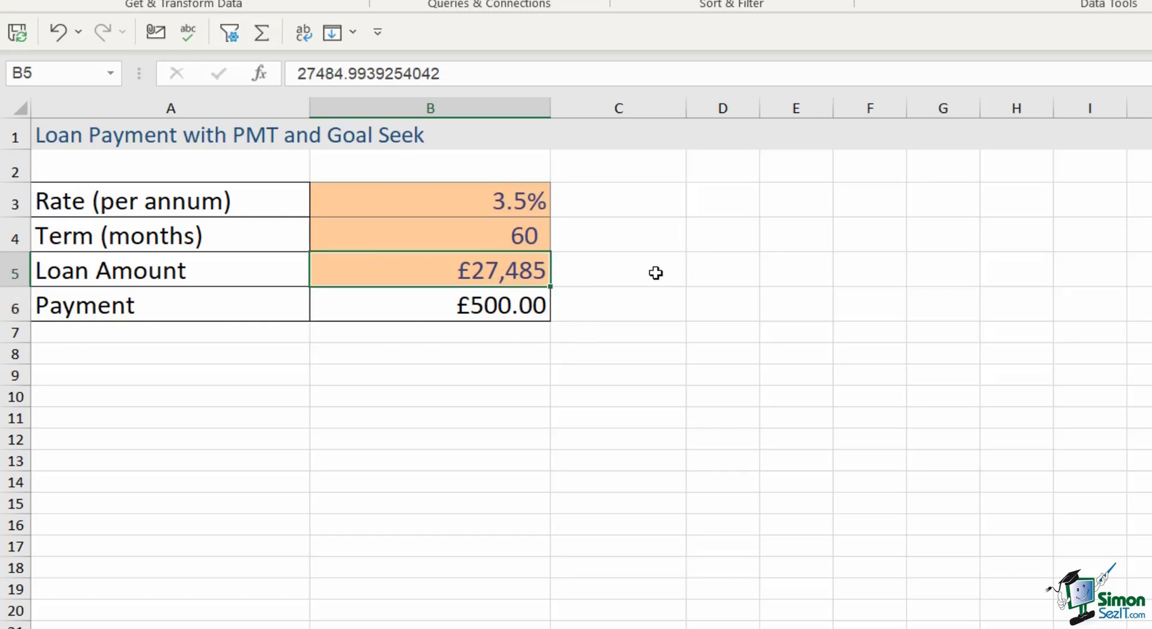